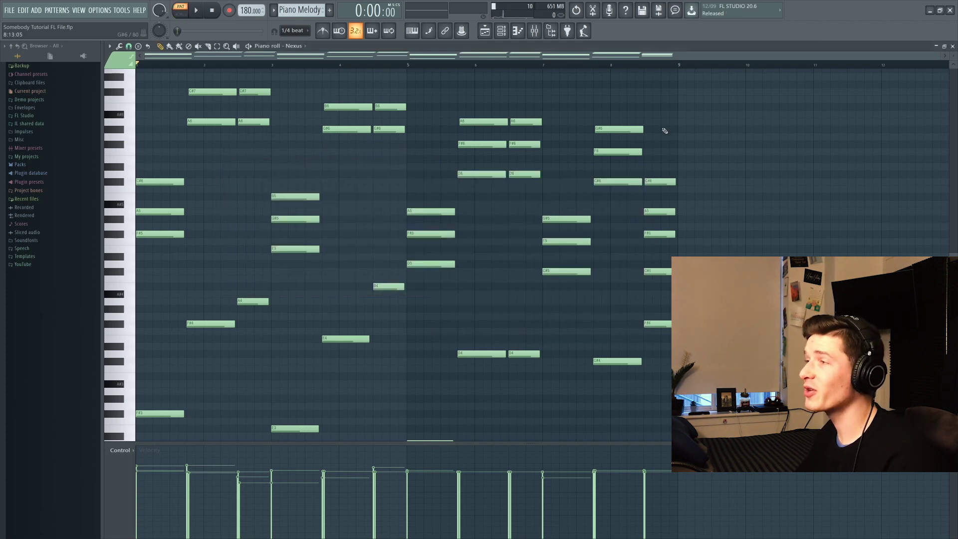
Audition the piano melody and enable Fruity Reeverb 2 and Fruity Parametric EQ 2 on the Keyscape Melody mixer track
key(space)
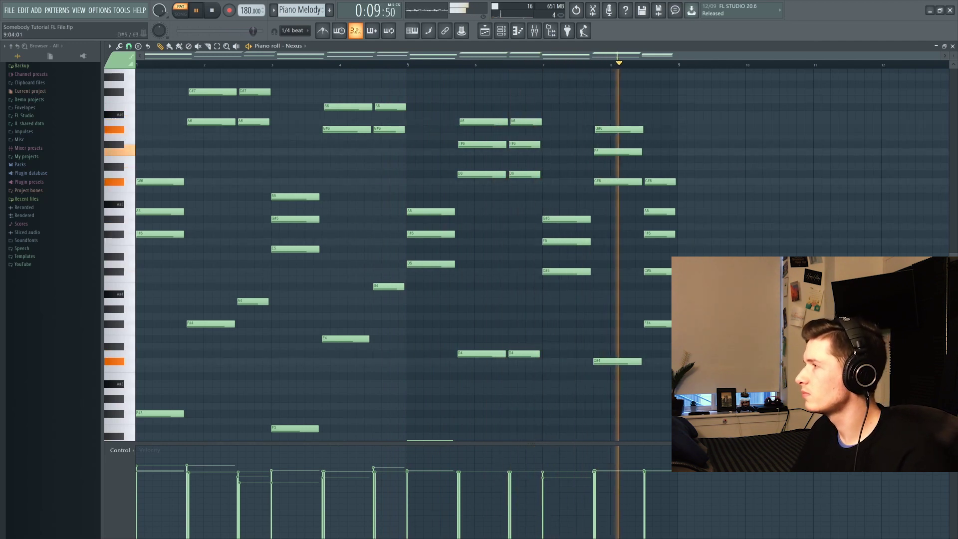
key(space)
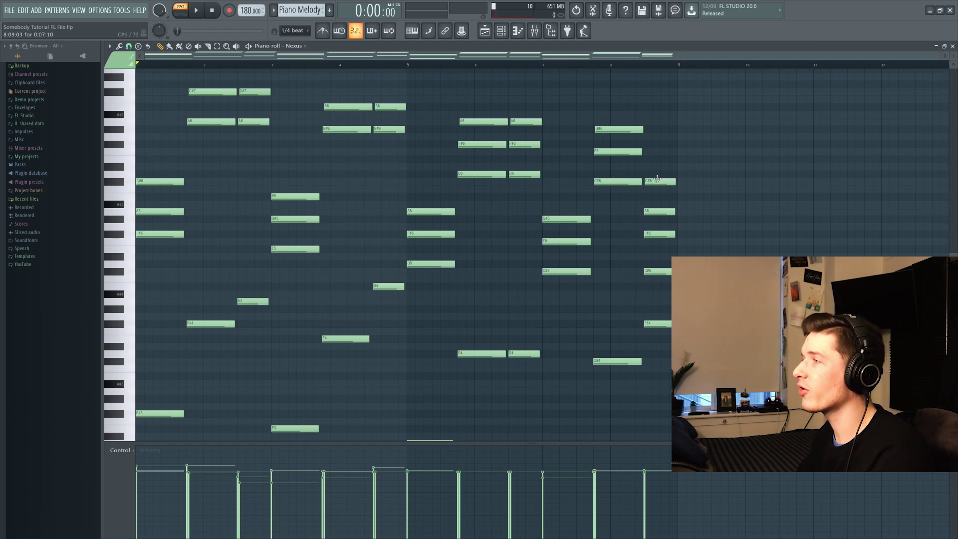
click(484, 36)
click(928, 75)
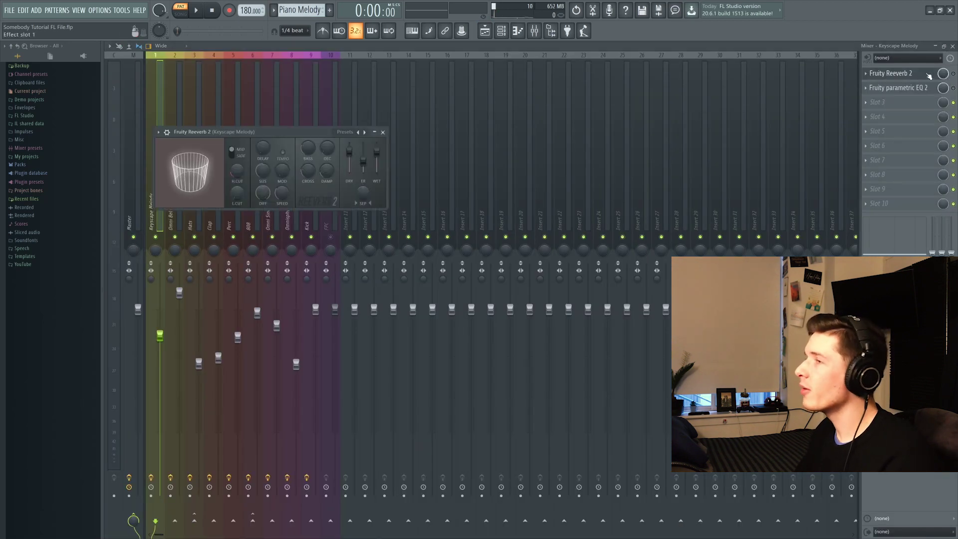
key(space)
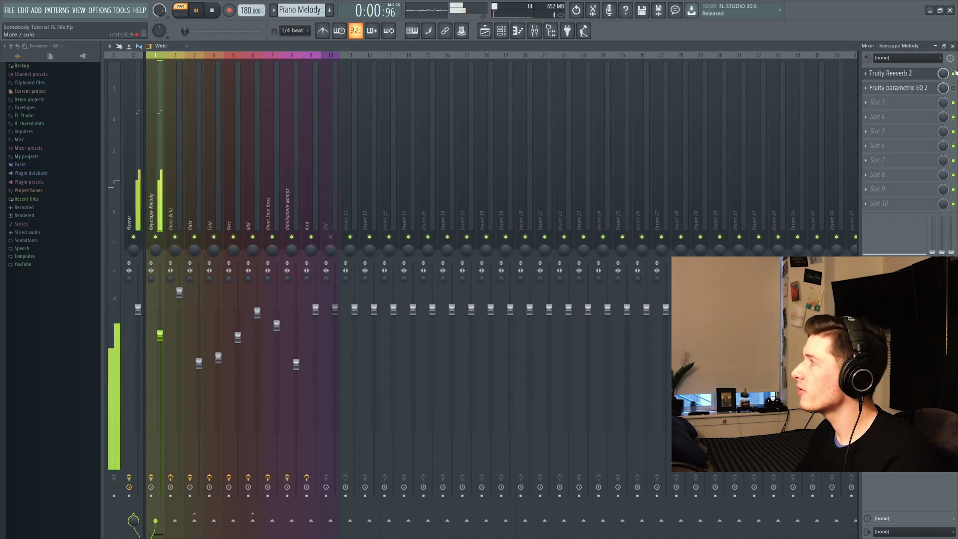
click(928, 74)
click(927, 88)
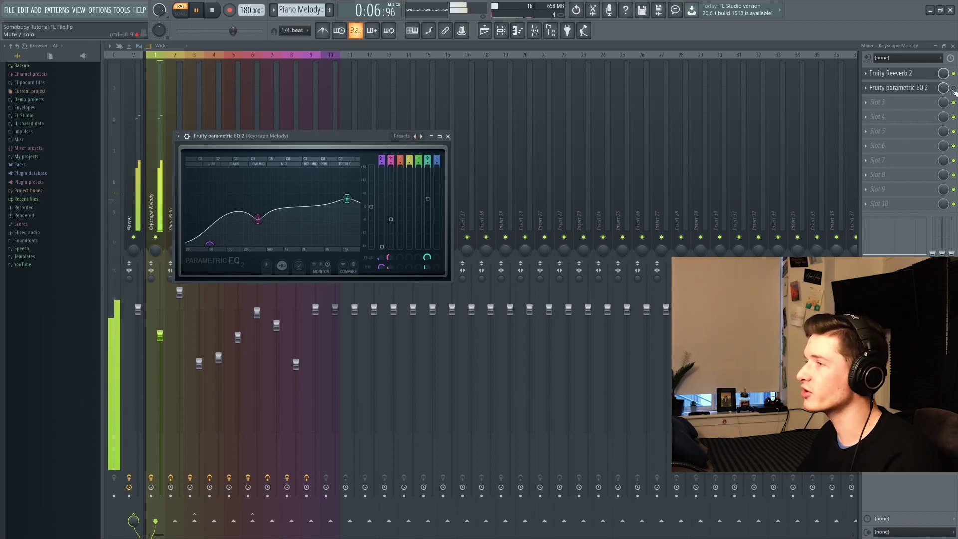
click(935, 89)
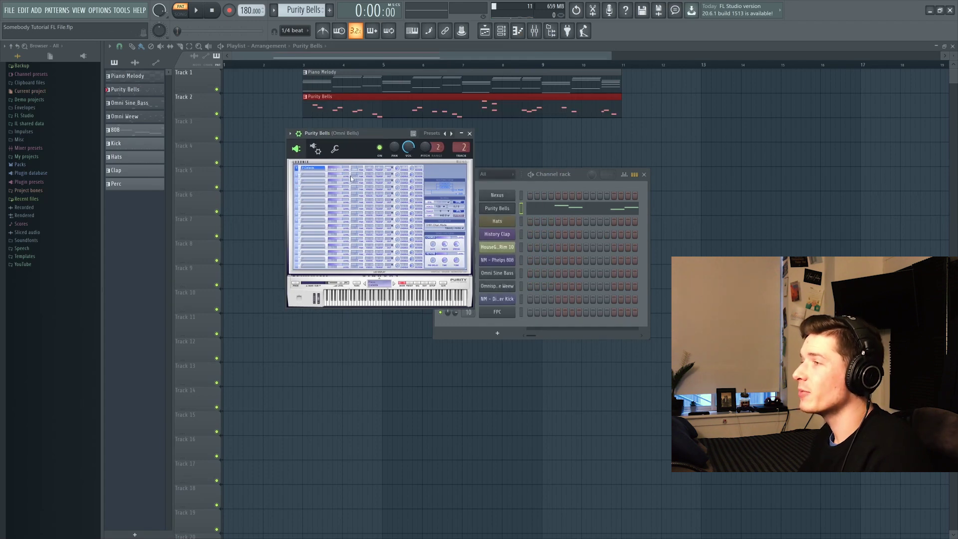
Play through the Purity Bells notes and enable Fruity Parametric EQ 2 on the Omni Bells mixer track
click(519, 31)
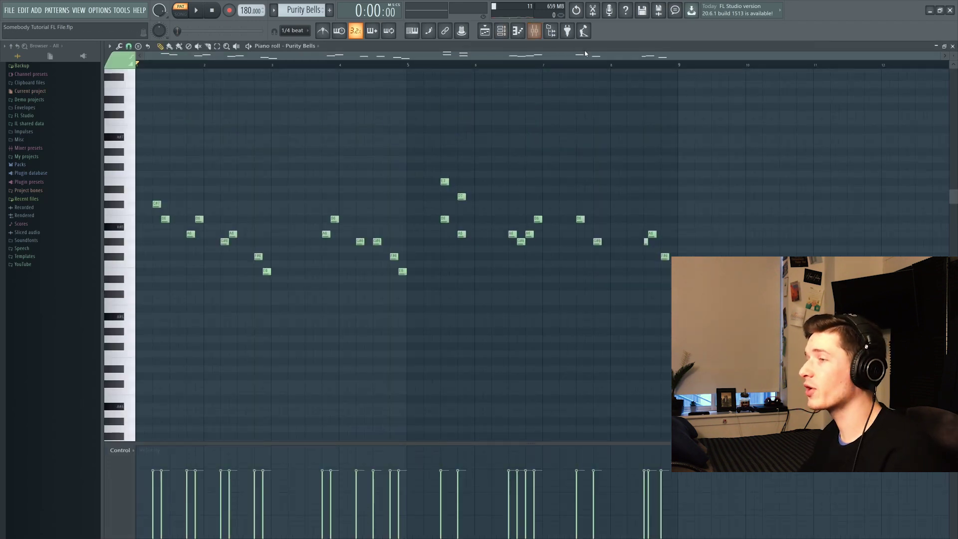
key(space)
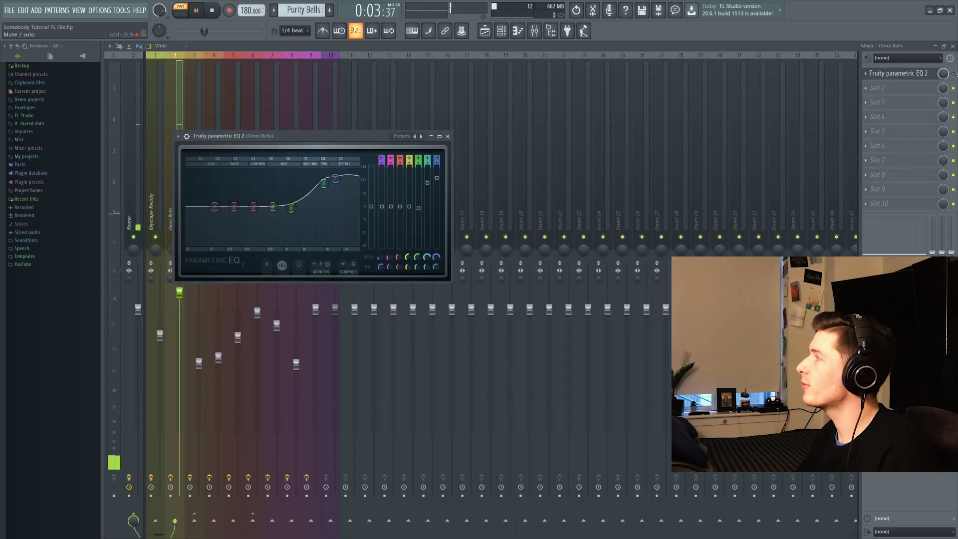
click(447, 136)
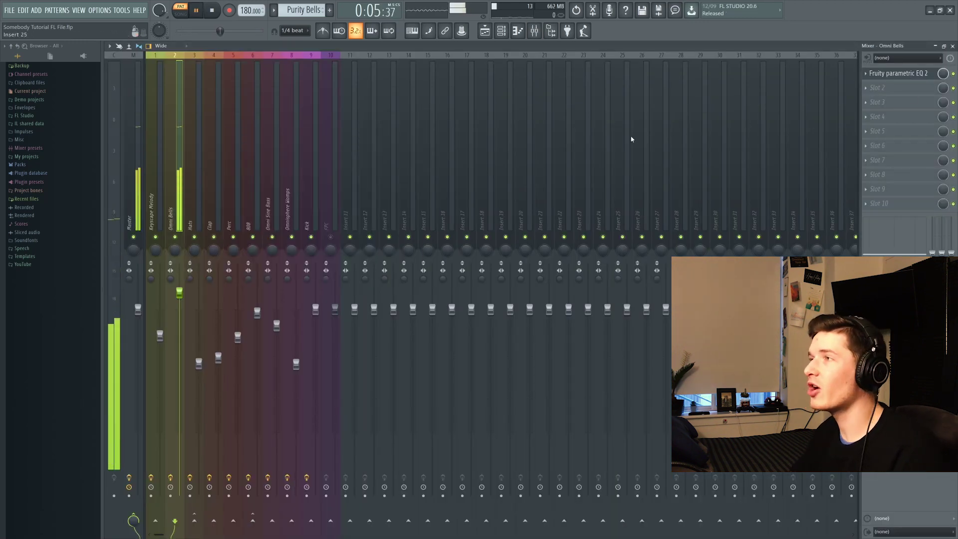
key(space)
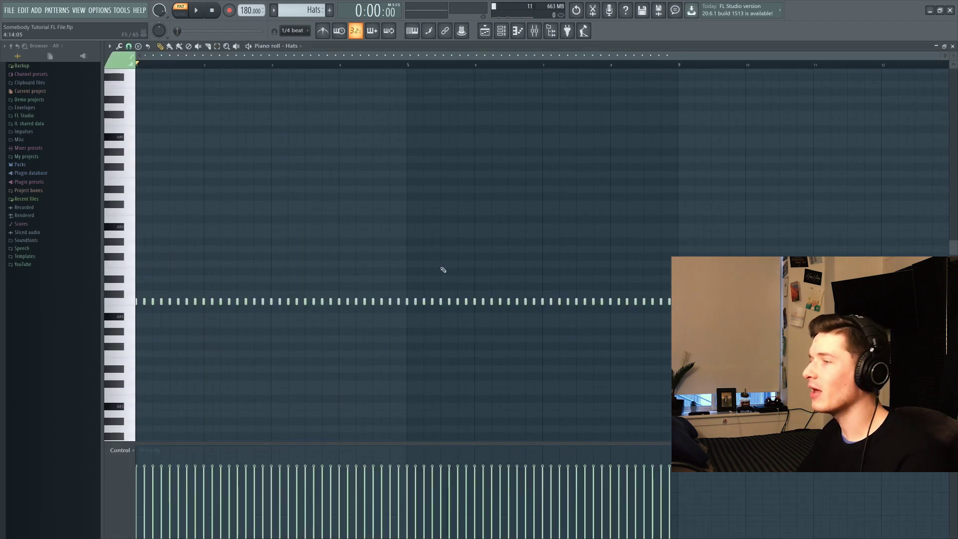
Audition the hats pattern and enable Fruity Stereo Shaper and Fruity Parametric EQ 2 on the Hats mixer track
key(space)
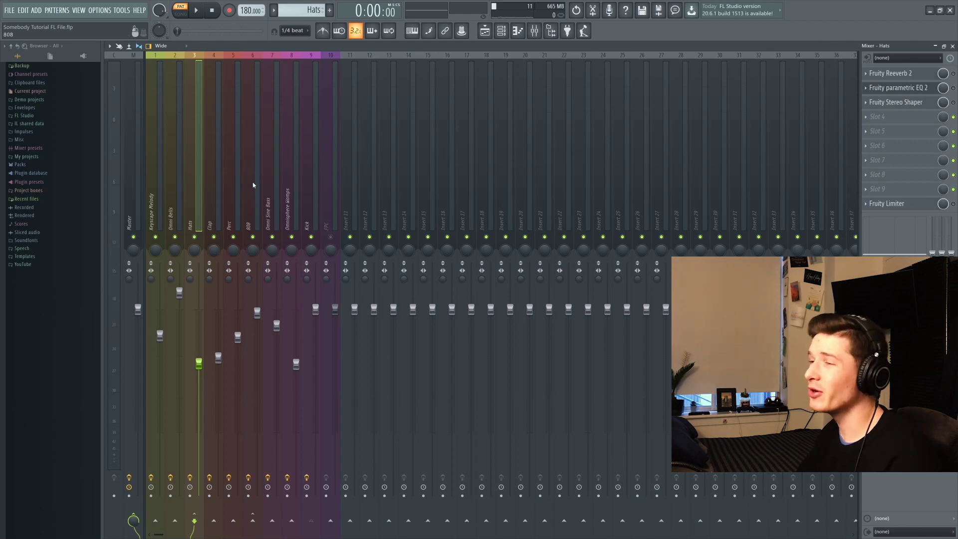
key(space)
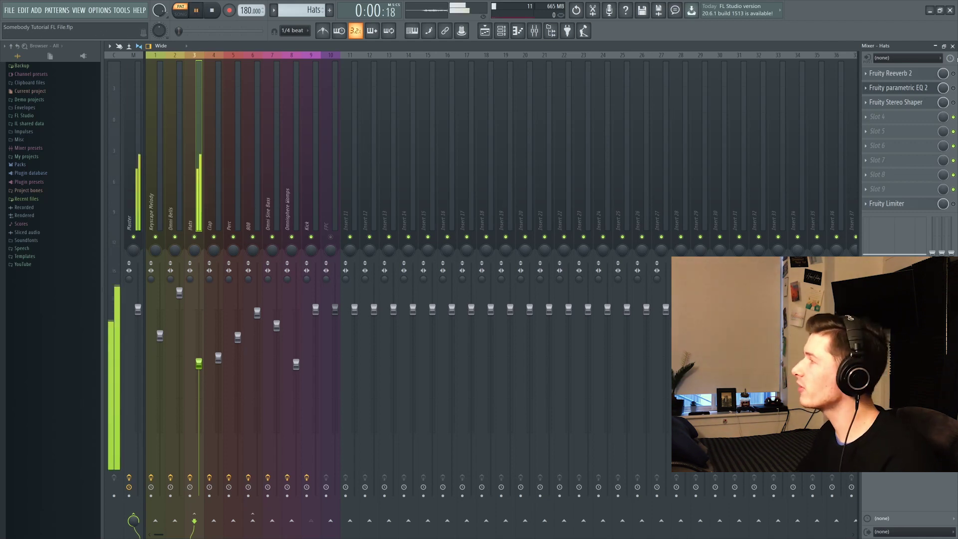
click(929, 101)
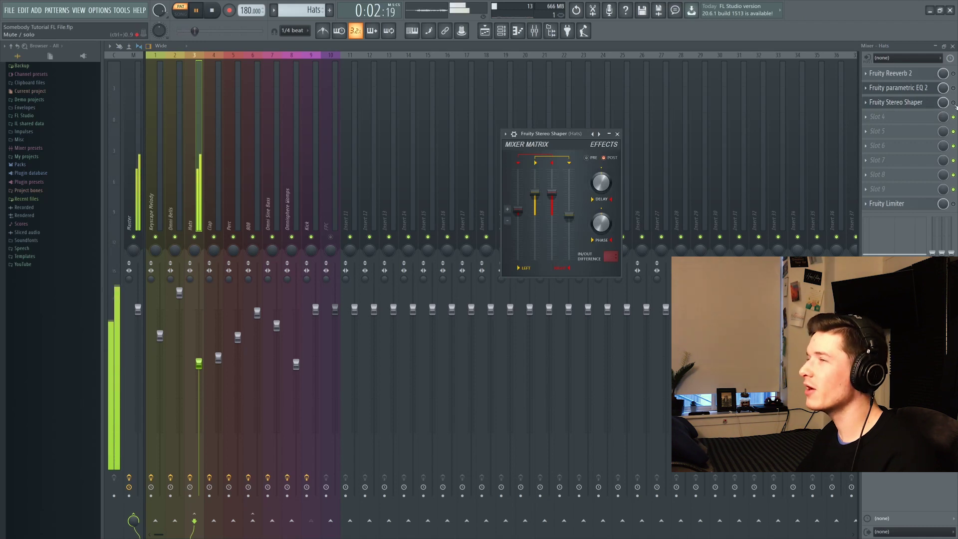
click(953, 102)
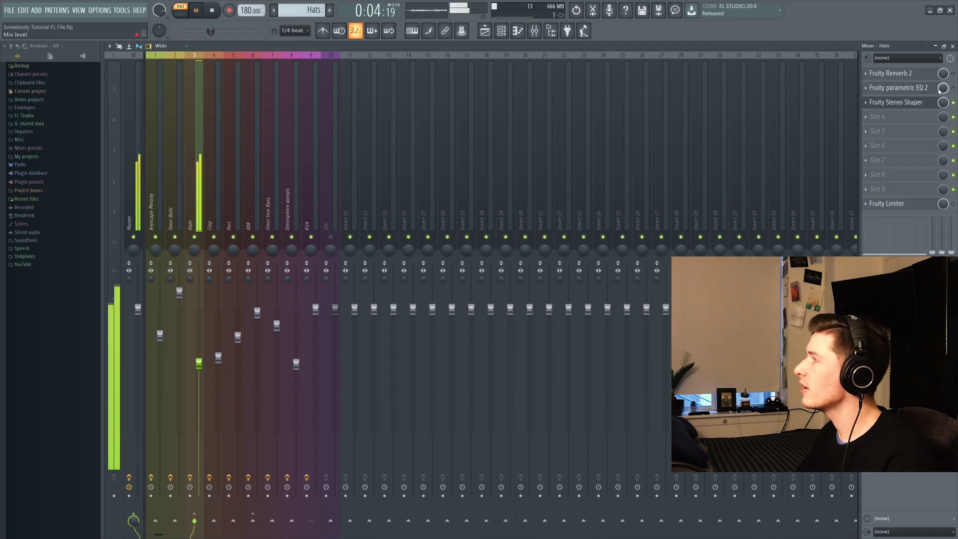
click(939, 89)
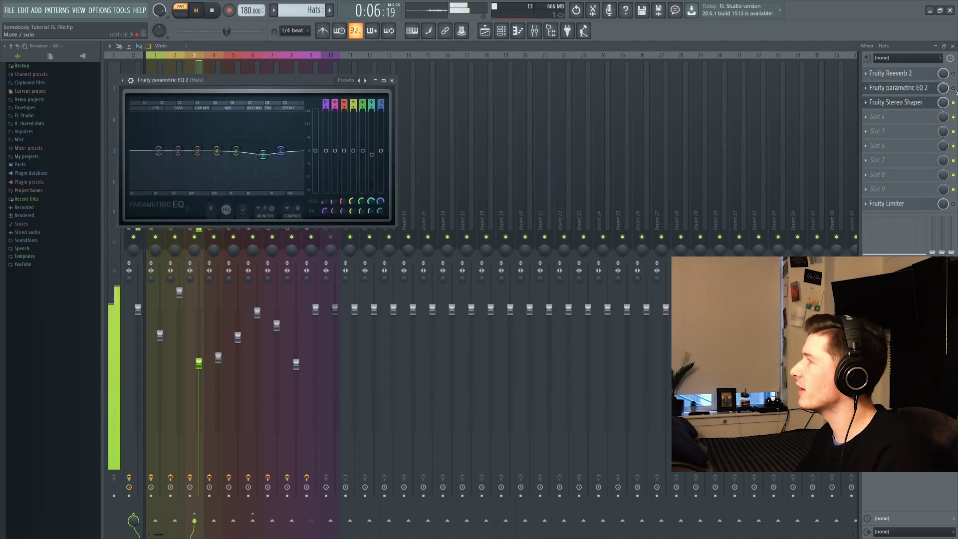
click(953, 88)
key(space)
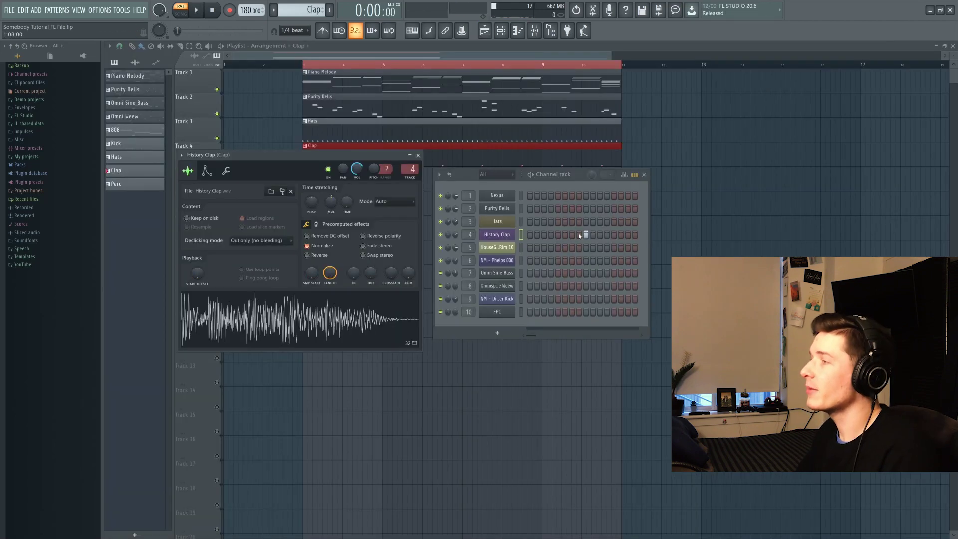
Review the History Clap notes in the piano roll and play the arrangement with the clap included
click(518, 34)
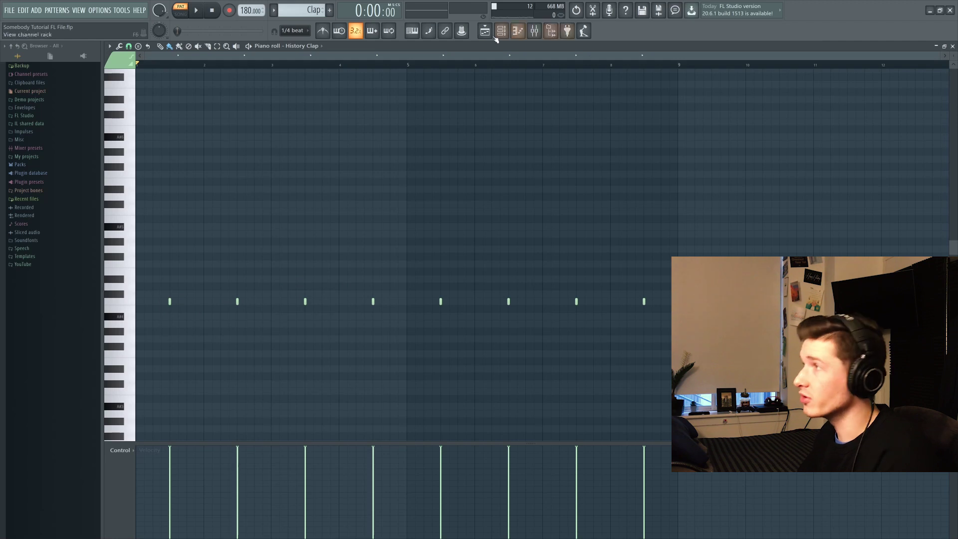
key(F7)
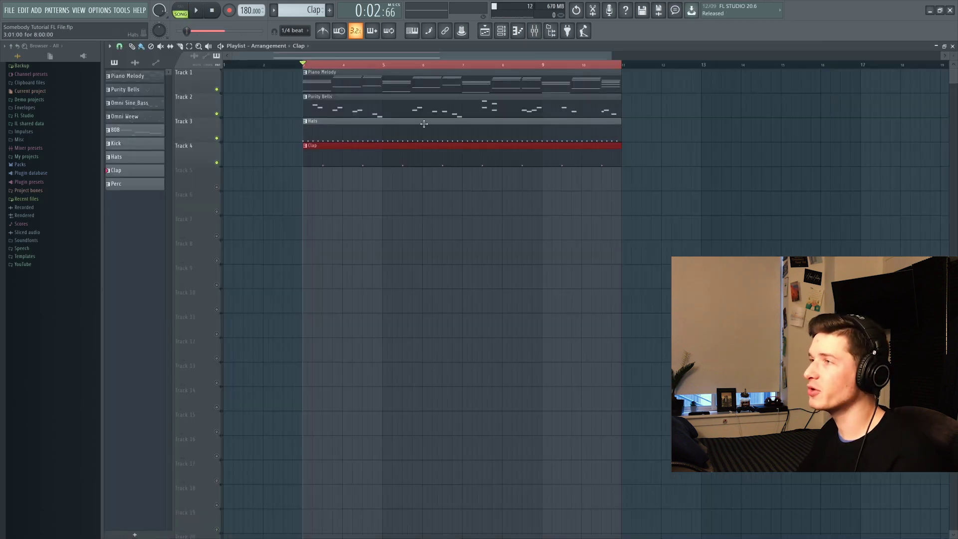
key(space)
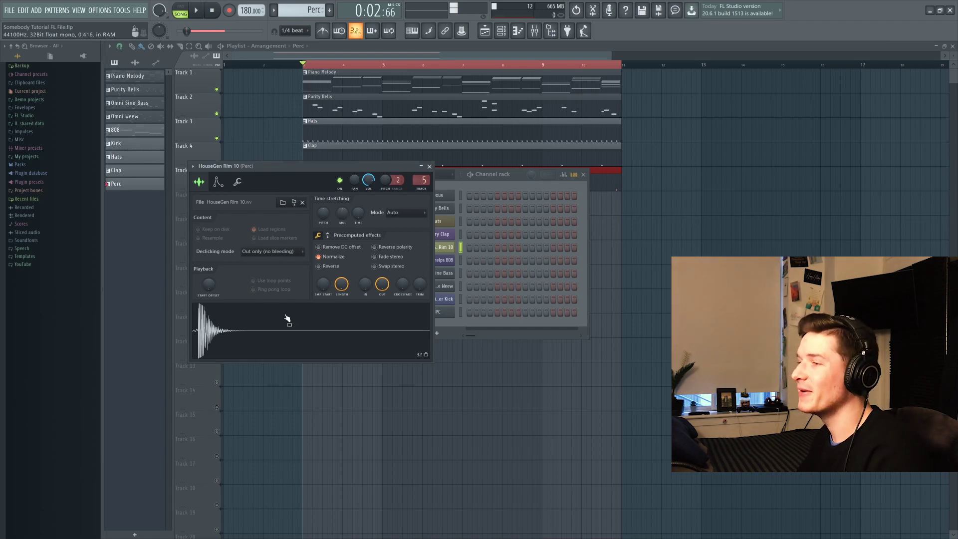
Review the HouseGen Rim 10 pattern and enable Fruity Parametric EQ 2 on the Perc mixer track, listening to it in the arrangement
key(F7)
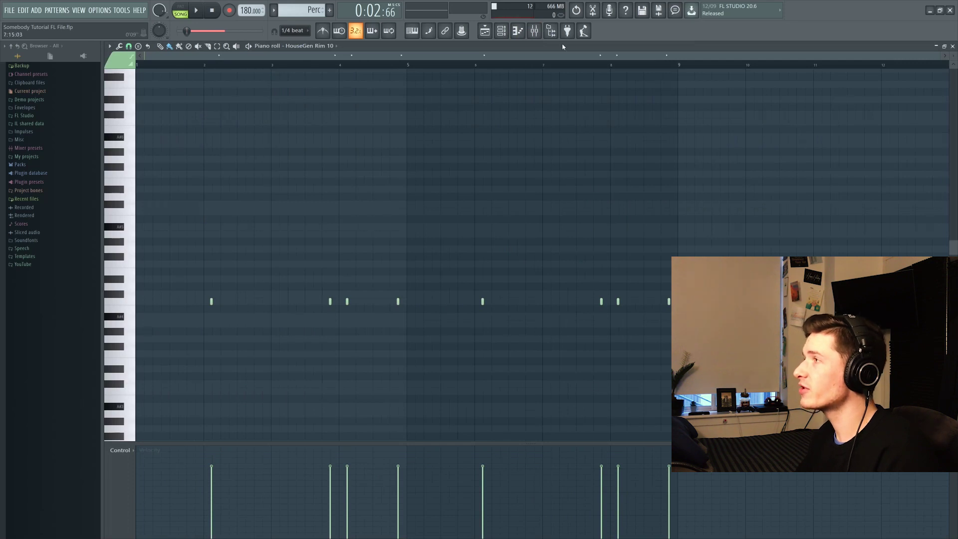
click(522, 32)
click(890, 74)
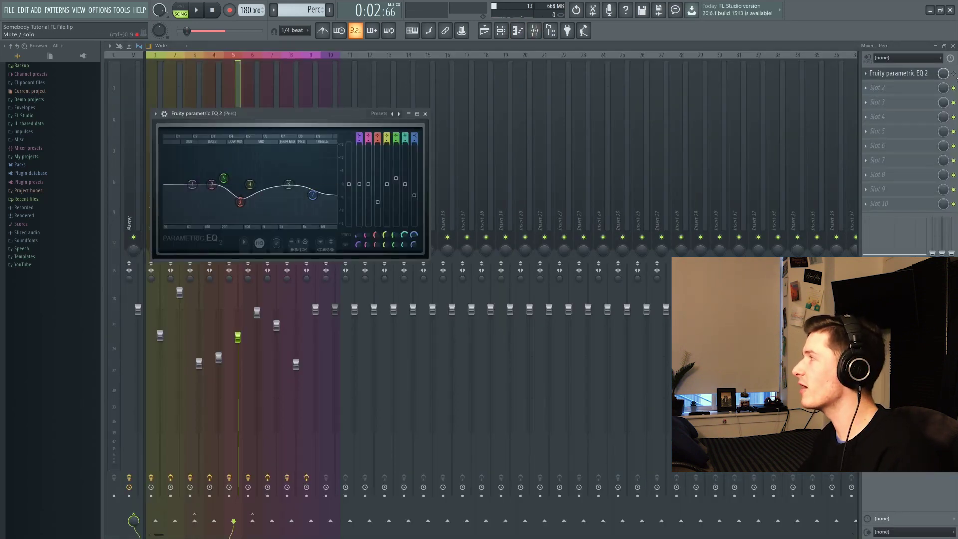
click(897, 75)
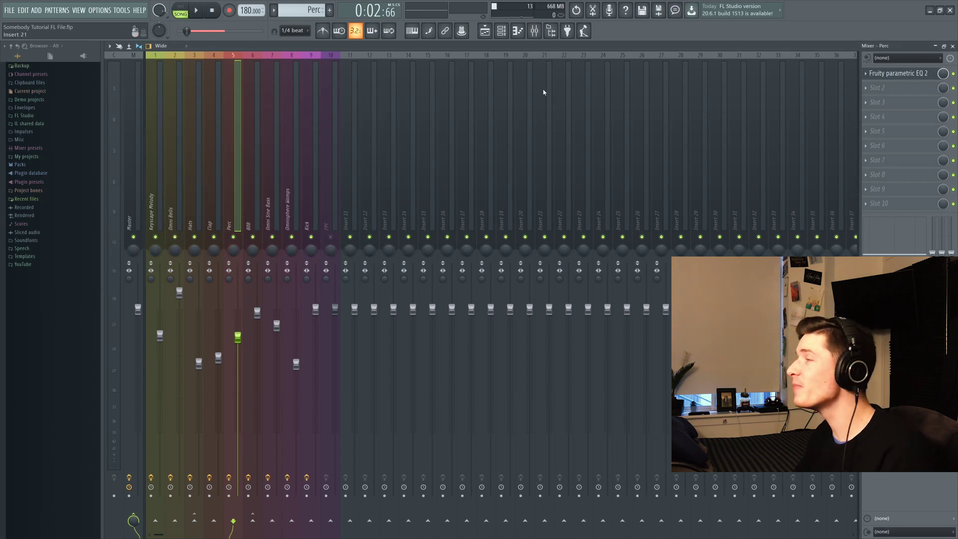
click(485, 33)
key(space)
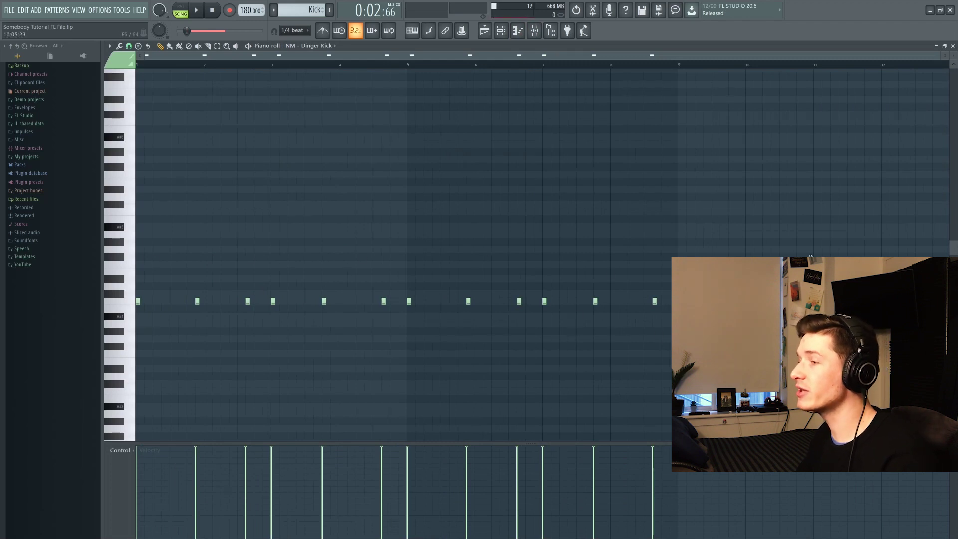
Audition the Dinger Kick pattern and enable Fruity Parametric EQ 2 and Sausage Fattener on the Kick mixer track
key(space)
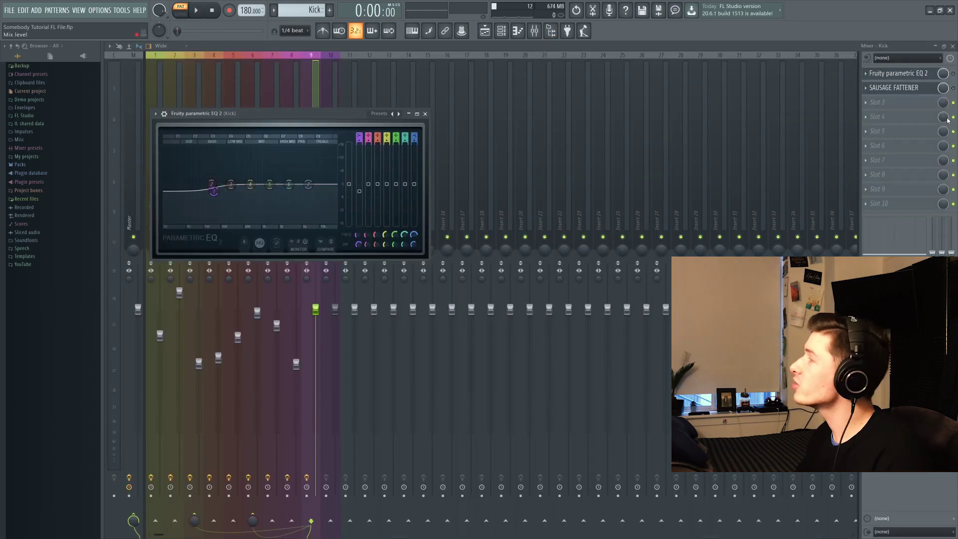
click(953, 74)
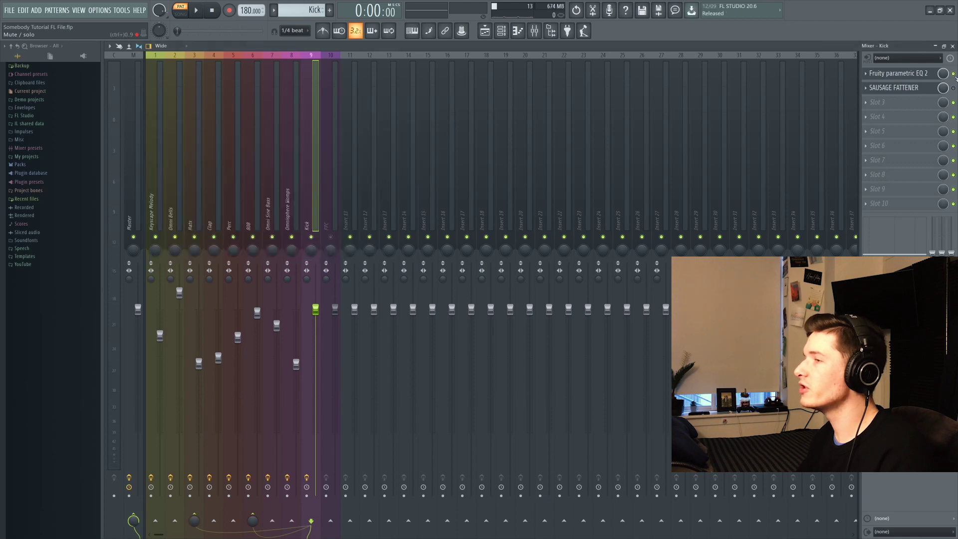
click(927, 88)
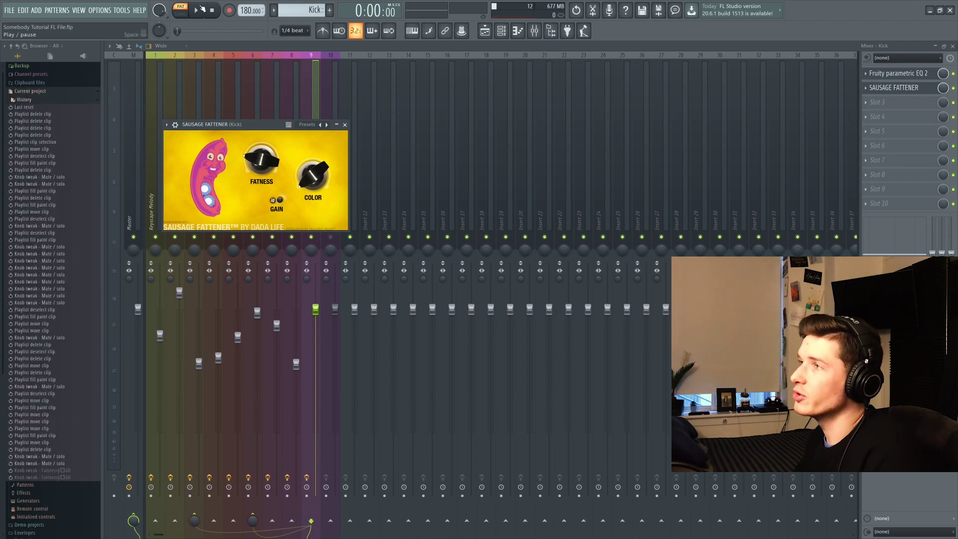
click(197, 10)
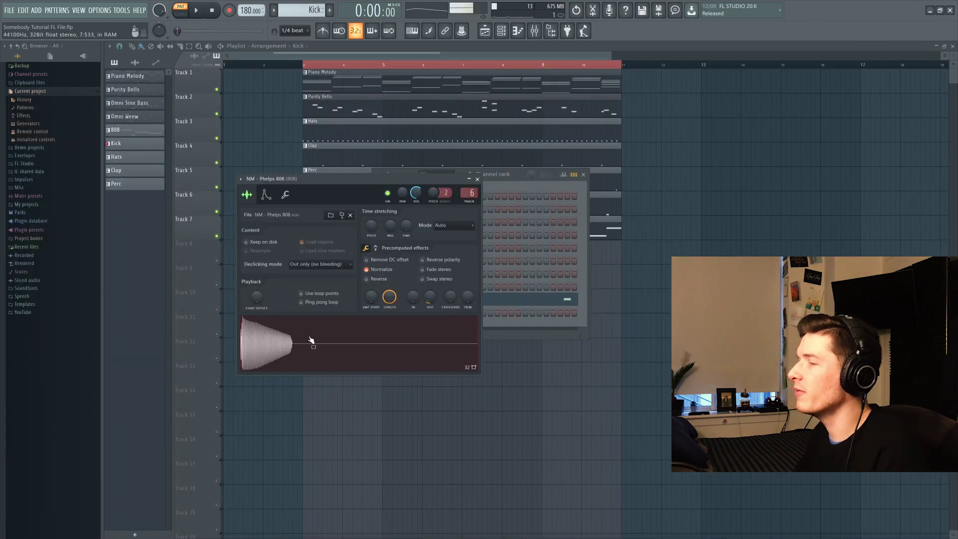
Examine the Phelps 808 sampler settings and the Fruity Limiter on the 808 mixer track during playback
click(285, 194)
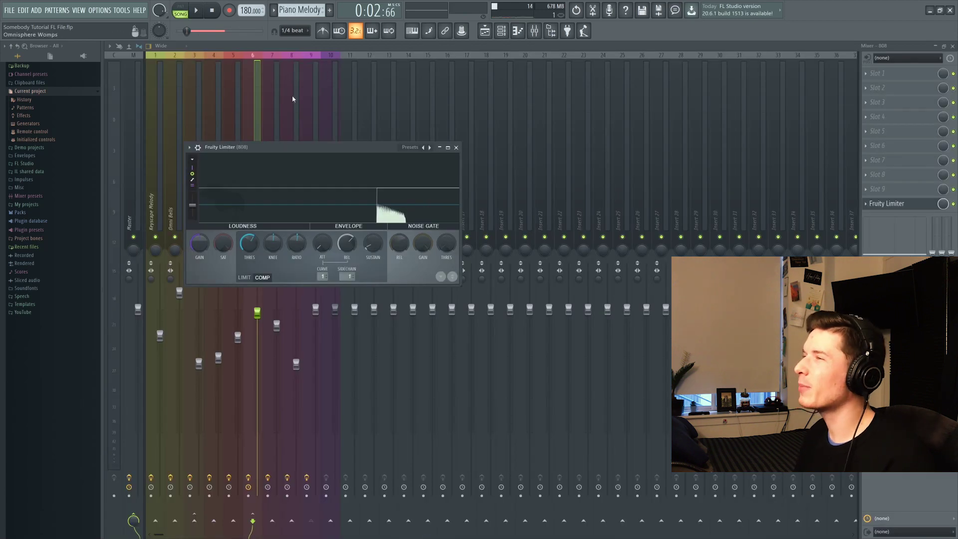
key(space)
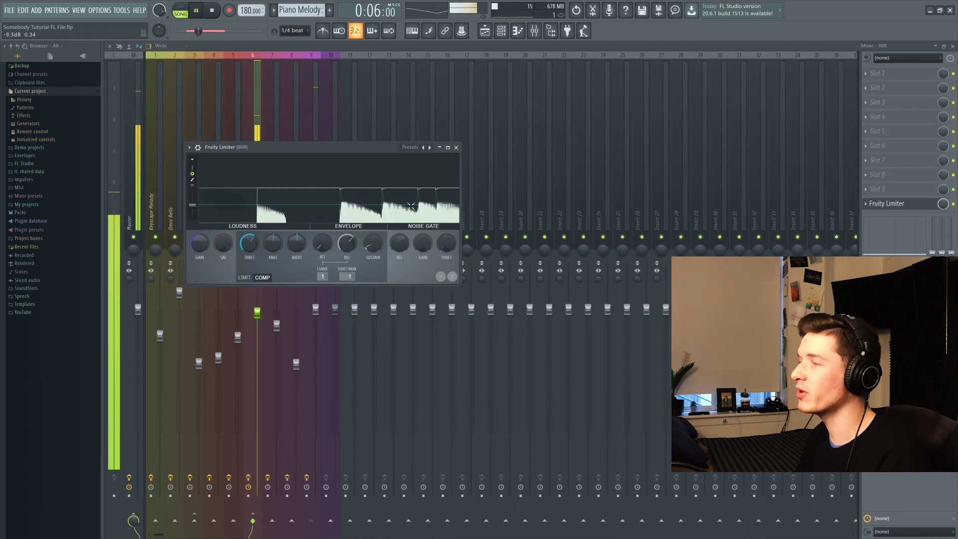
click(456, 147)
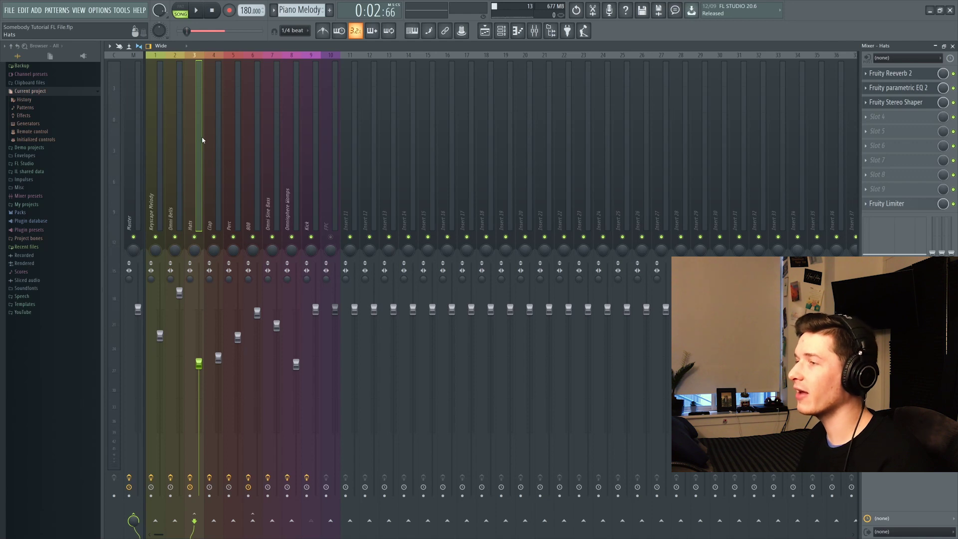
Listen to the song with the Hats mixer track selected, and play the arrangement again from the playlist
key(space)
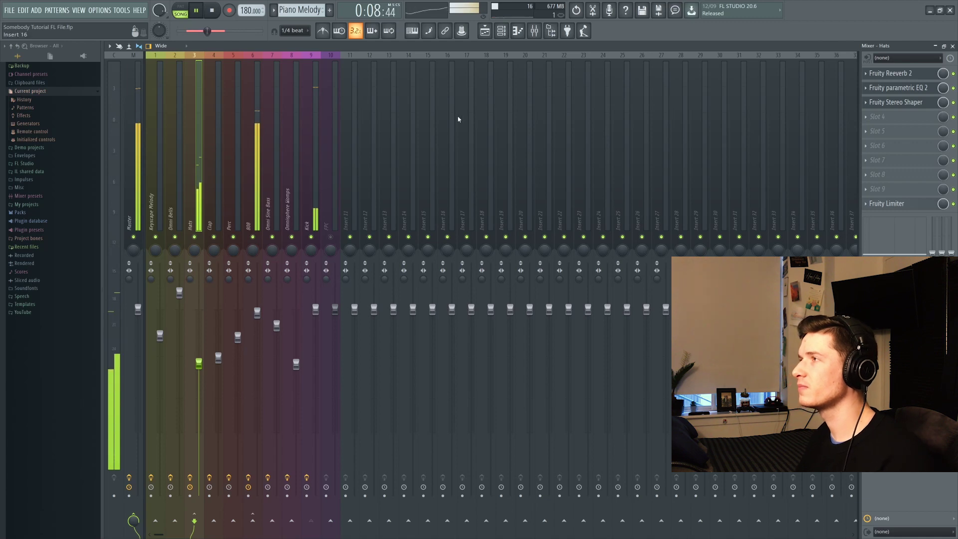
key(space)
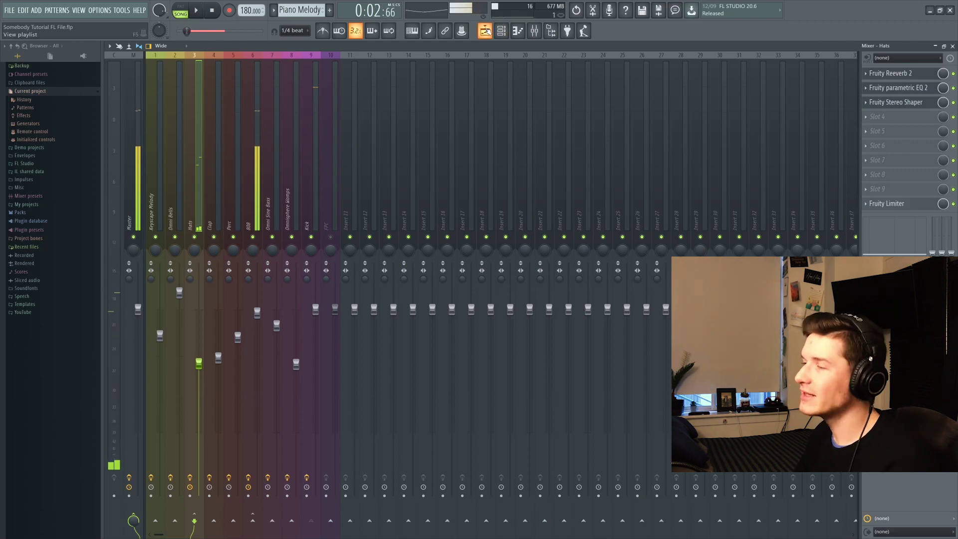
click(485, 31)
key(space)
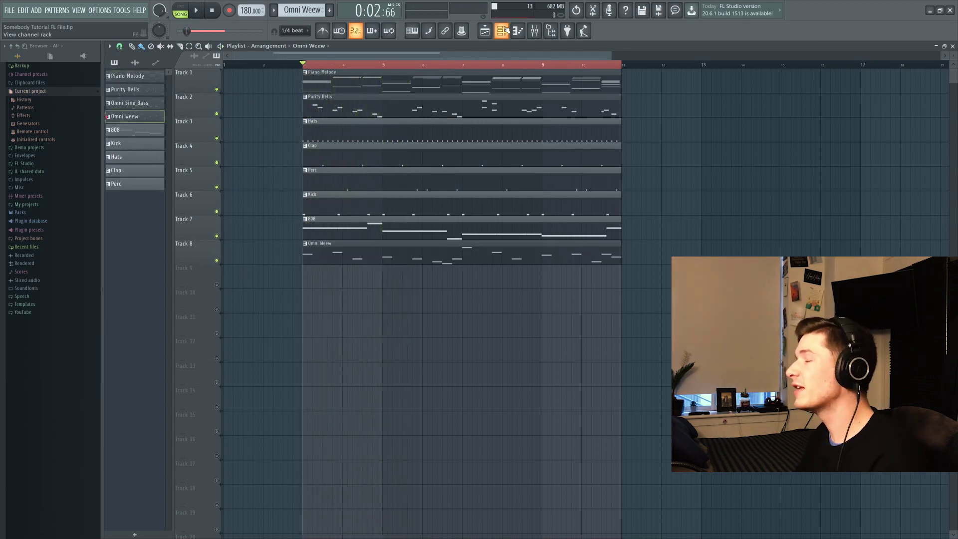
Open the Omnisphere Weew channel for review
click(505, 30)
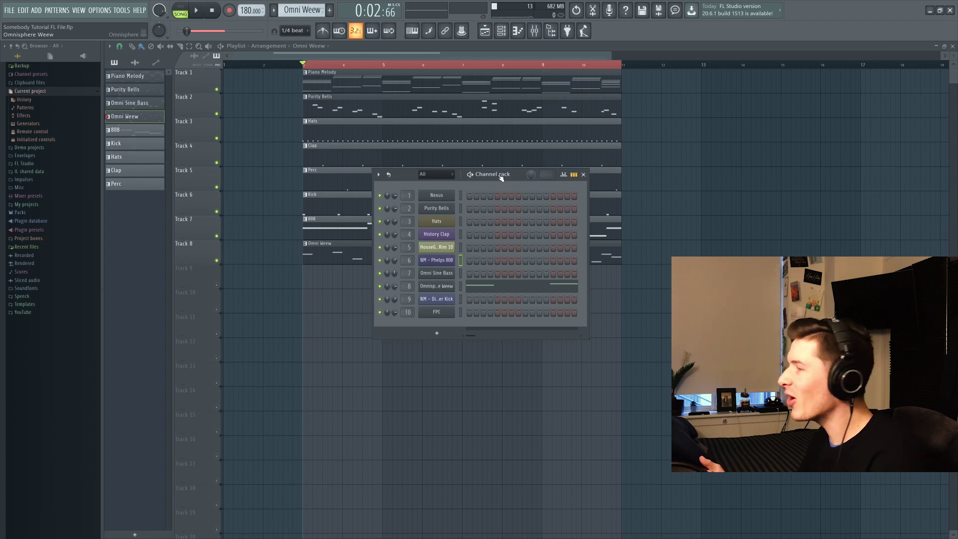
click(437, 286)
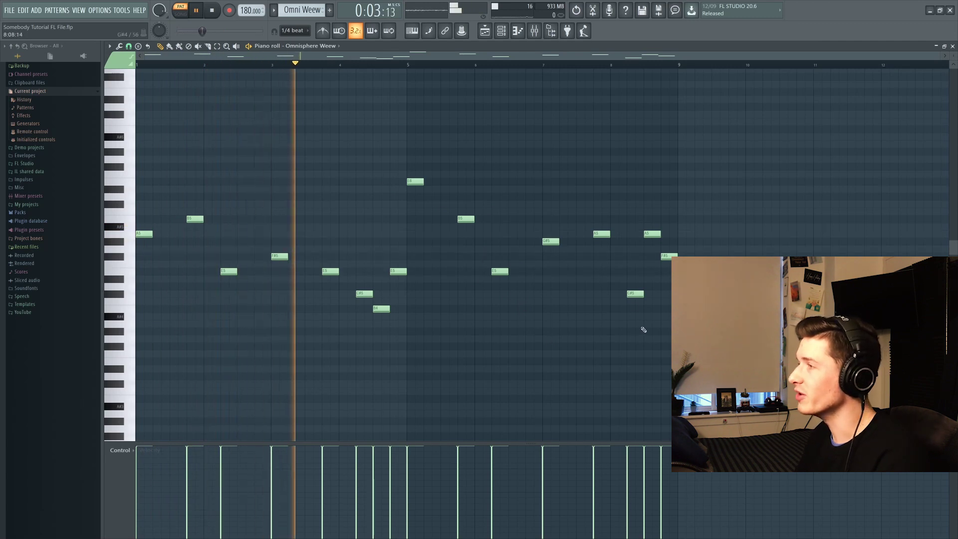
Examine Fruity Parametric EQ 2 on the Omnisphere Womps mixer track, and play the full eight-track section of the arrangement
click(535, 30)
key(space)
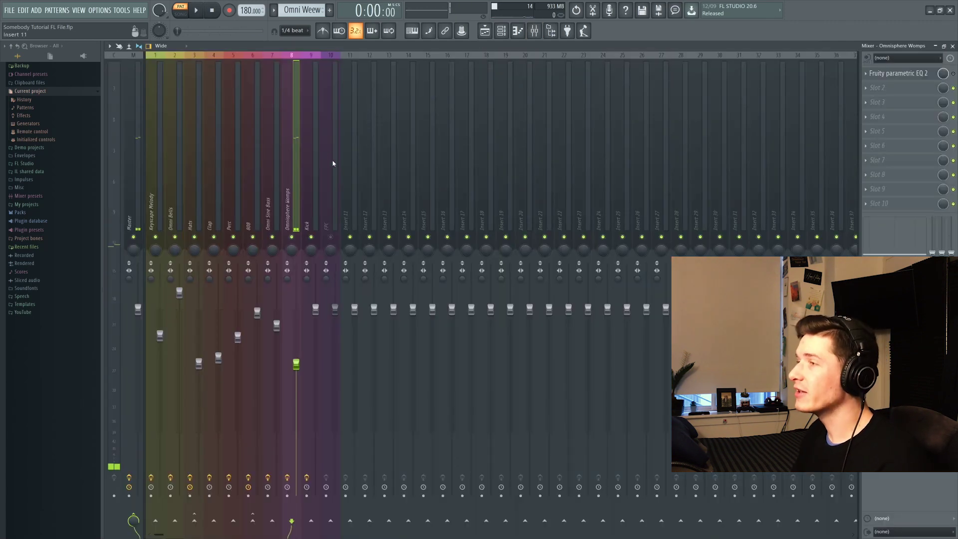
click(894, 73)
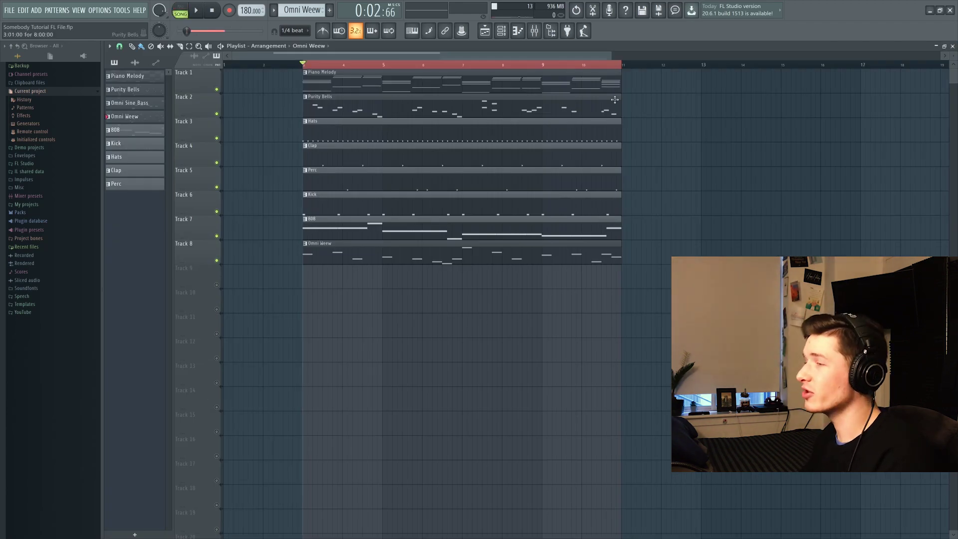
key(space)
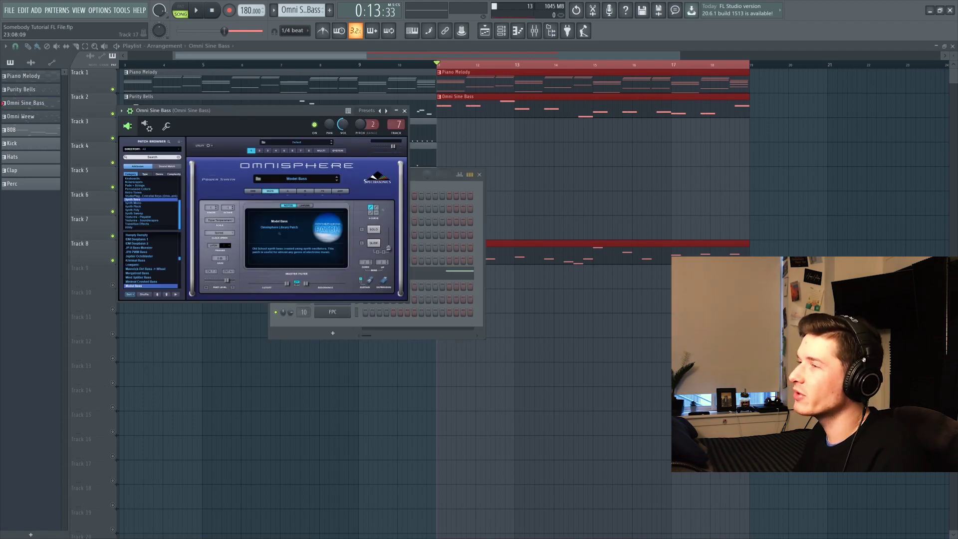
Enable Fruity Parametric EQ 2 and Sausage Fattener on the Omni Sine Bass mixer track, and play the selected arrangement section from bar 11
click(287, 192)
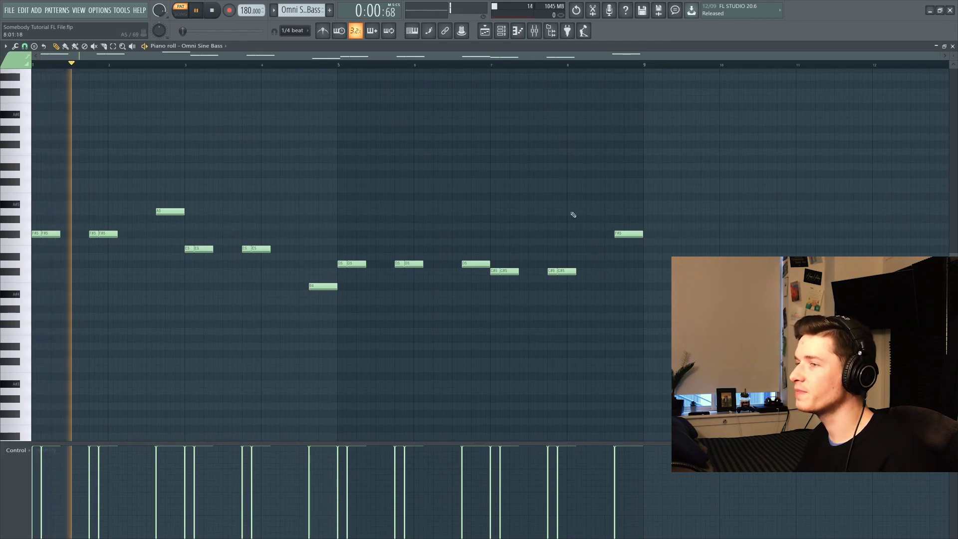
click(535, 31)
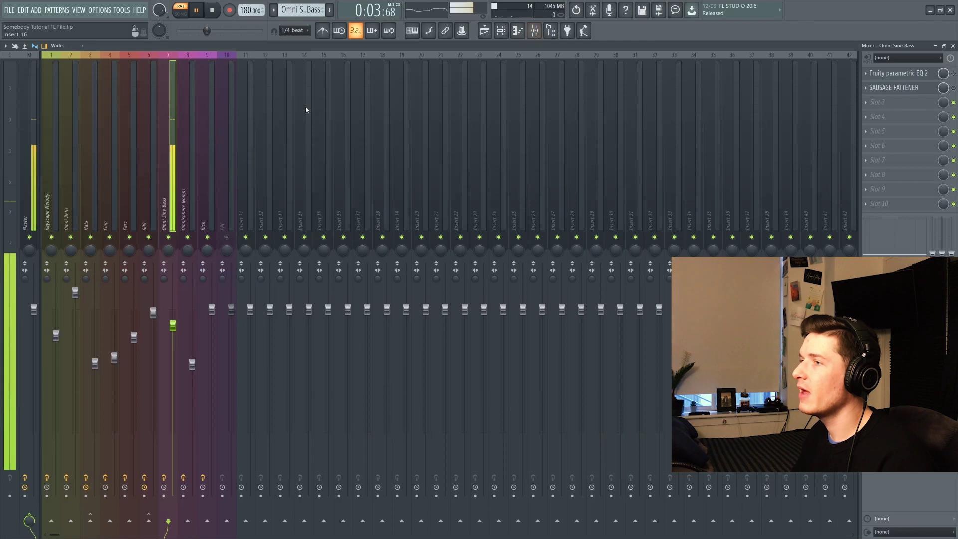
click(920, 74)
click(926, 74)
click(921, 88)
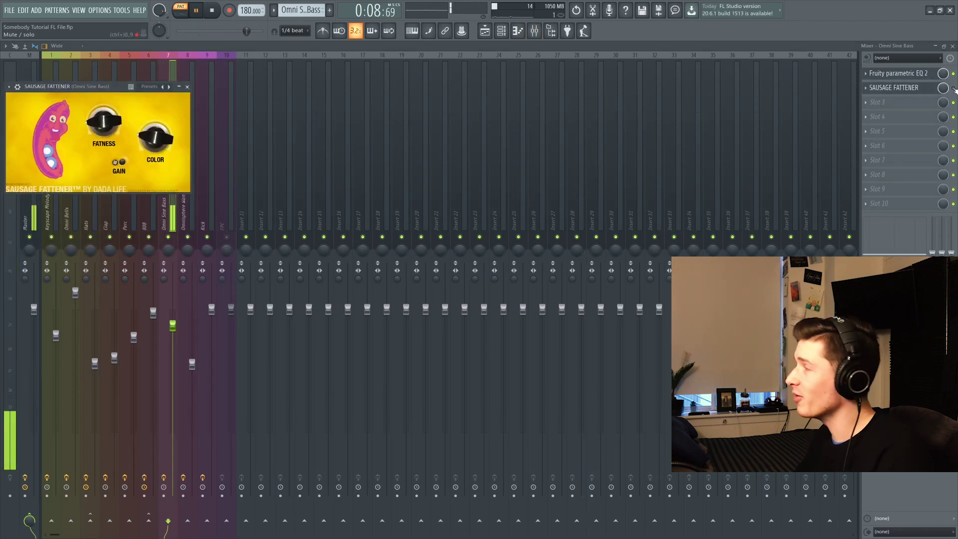
click(921, 87)
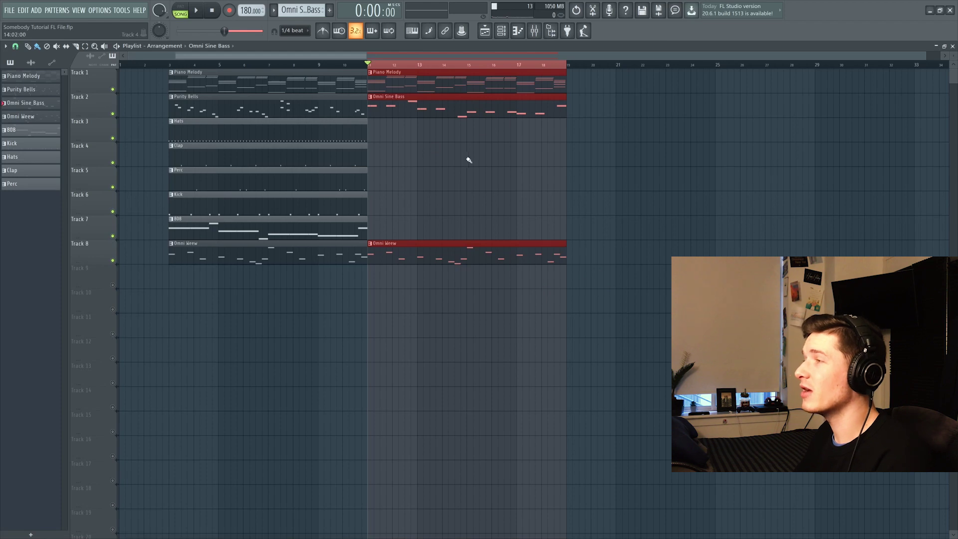
key(space)
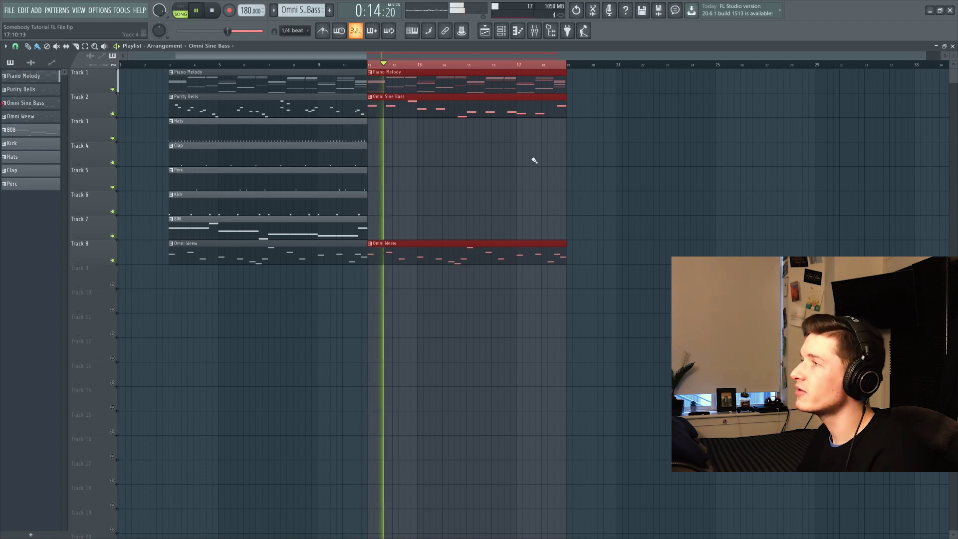